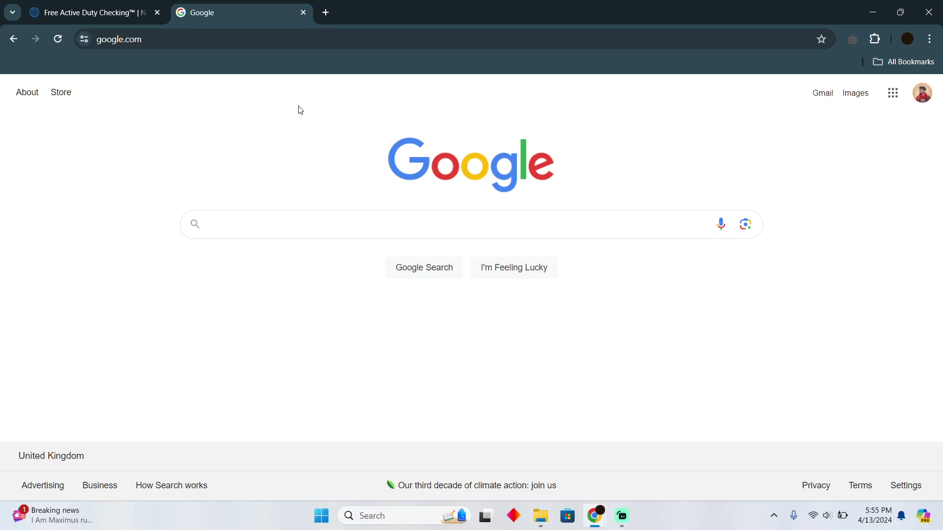
text(navy federal)
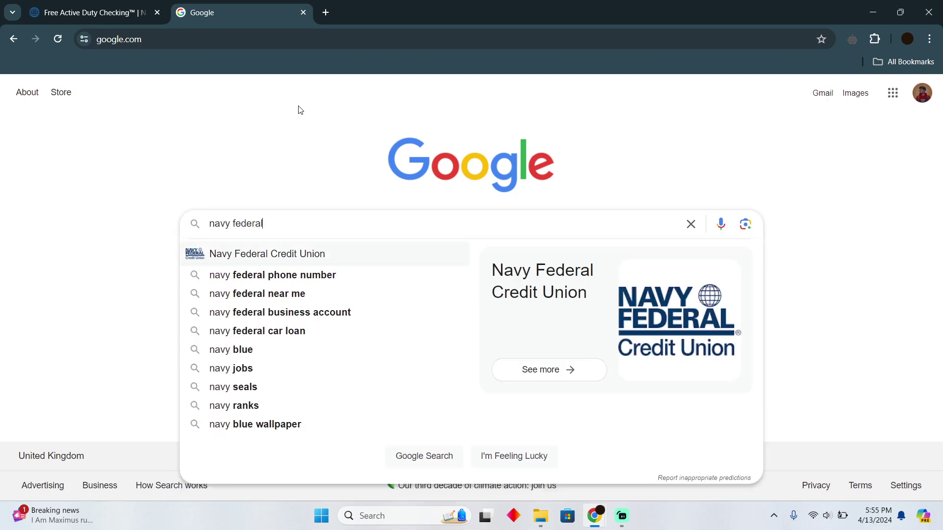
- Run the Google search for 'navy federal'
key(Return)
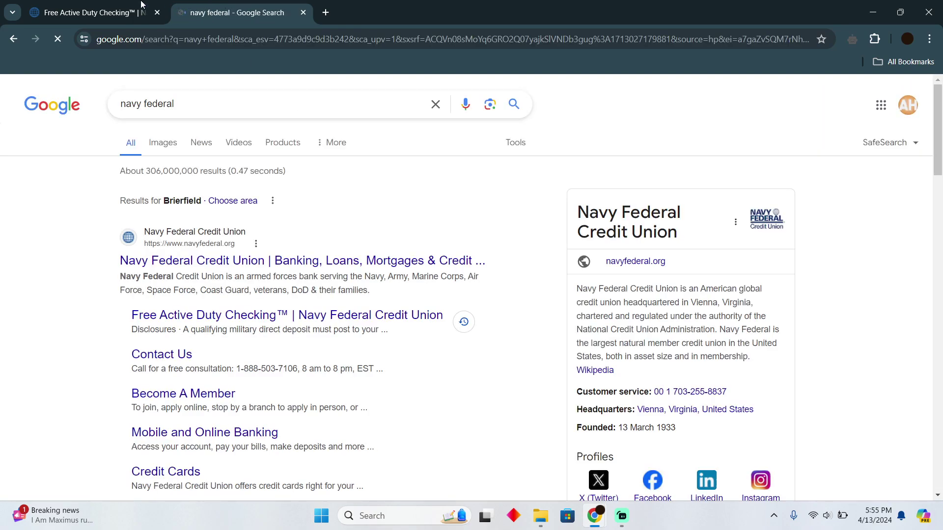
- Return to the active duty checking page and highlight the early pay direct deposit sentences
key(ctrl+shift+Tab)
scroll(416, 234, down, 3)
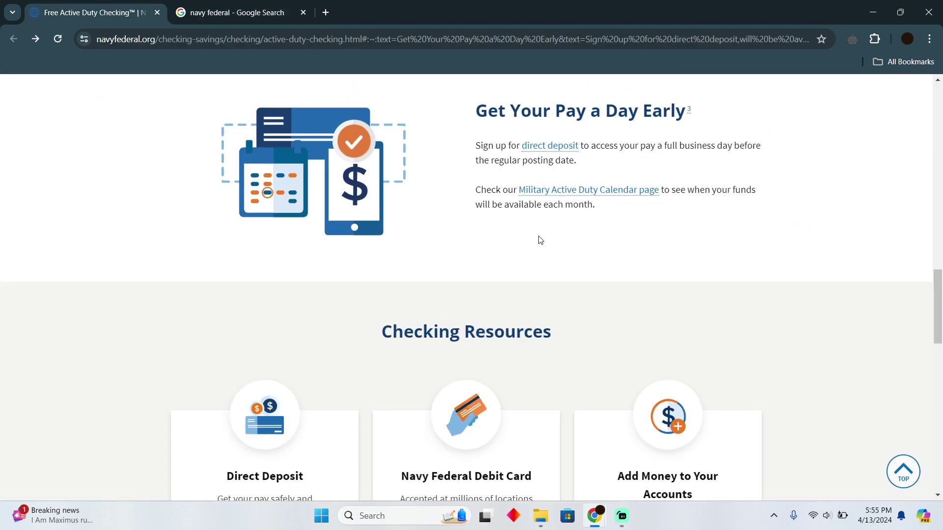
scroll(539, 240, up, 1)
ctrl+scroll(517, 247, up, 2)
ctrl+scroll(415, 247, up, 2)
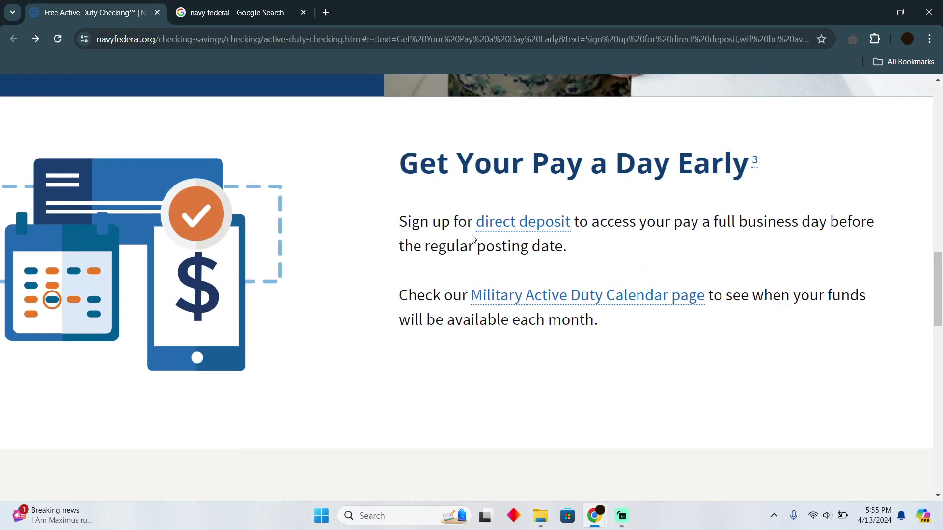
drag(378, 221, 811, 222)
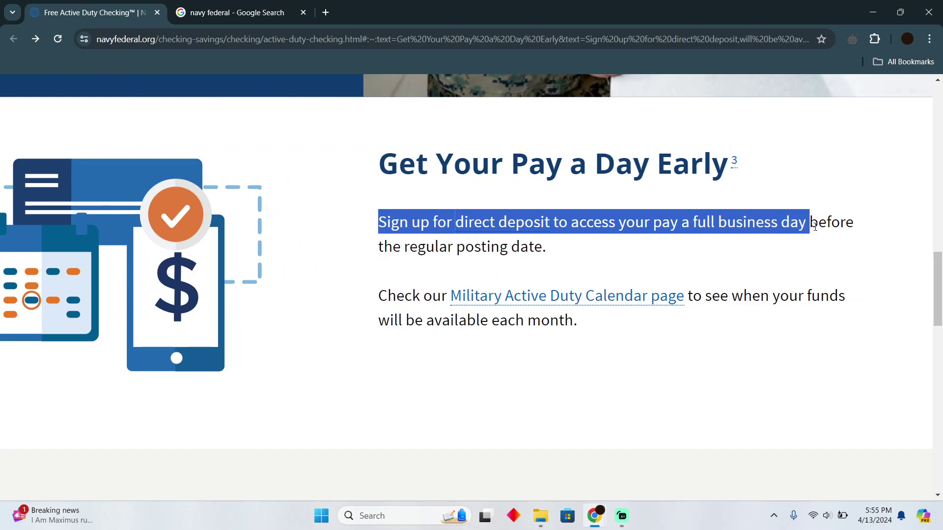
click(773, 235)
drag(586, 229, 725, 222)
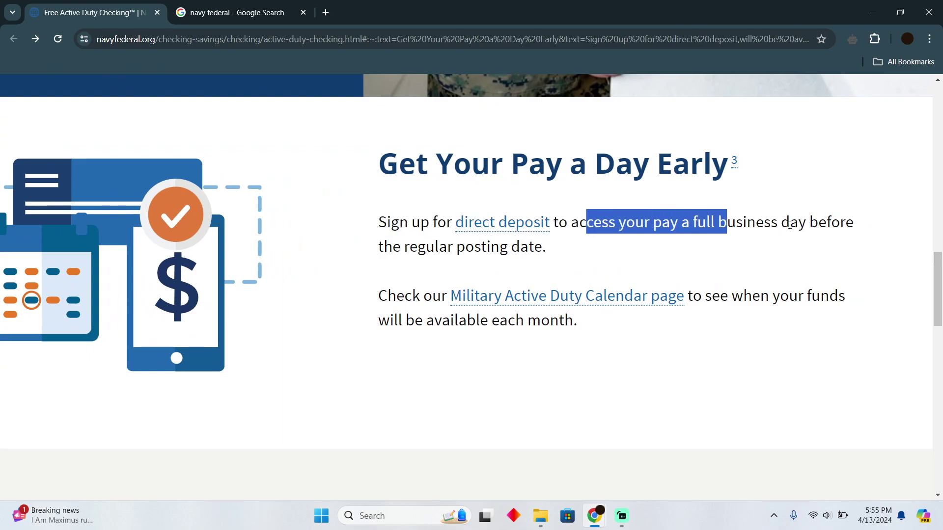
drag(439, 249, 562, 252)
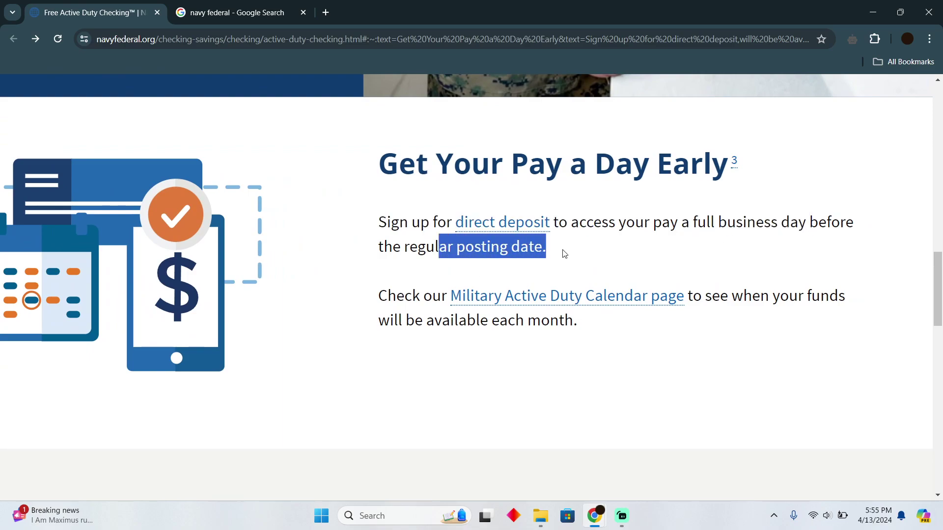
click(502, 248)
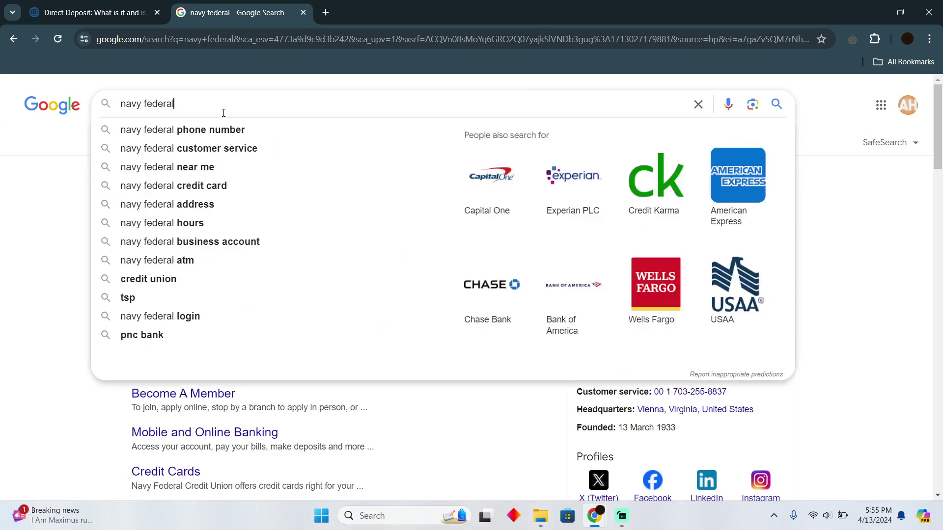
text( dire)
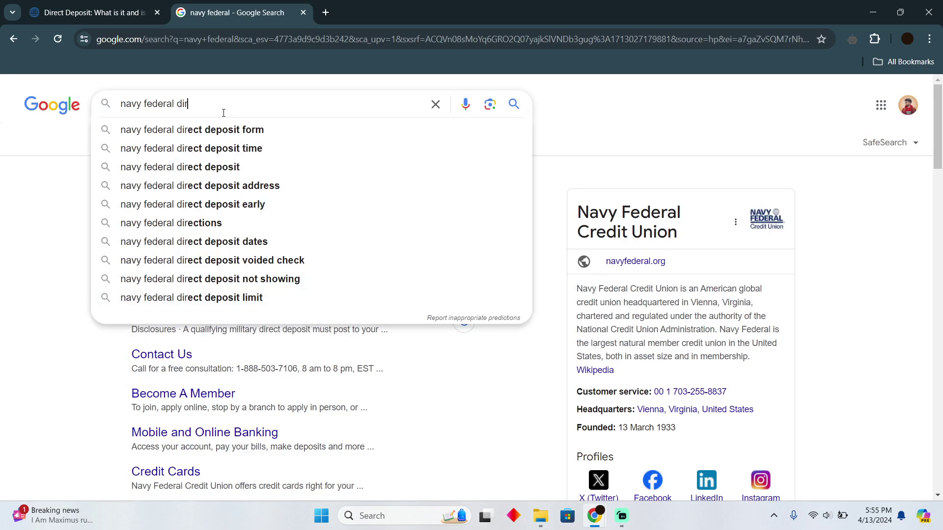
- Choose the 'navy federal direct deposit' query and load its results
key(Down)
key(Down)
key(Down)
key(Return)
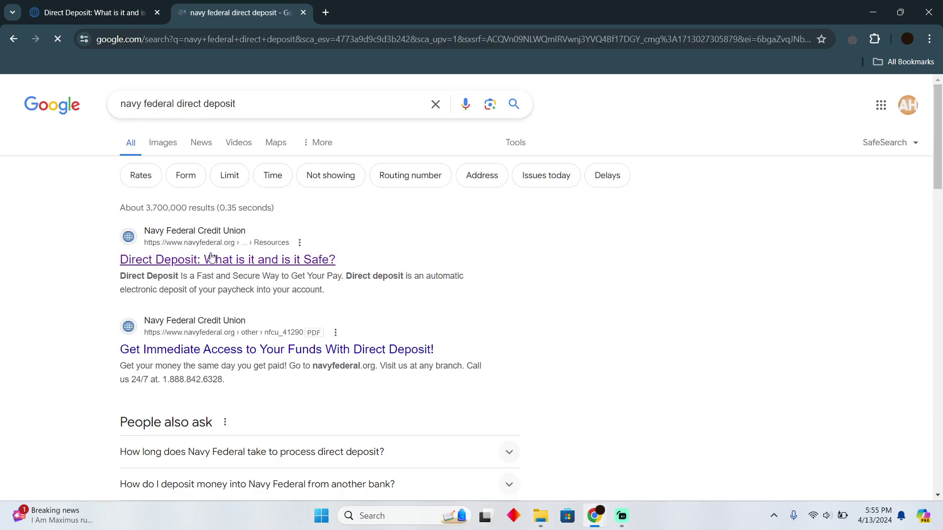
- Open the 'Direct Deposit: What is it and is it Safe?' search result
click(212, 259)
mouse_move(343, 117)
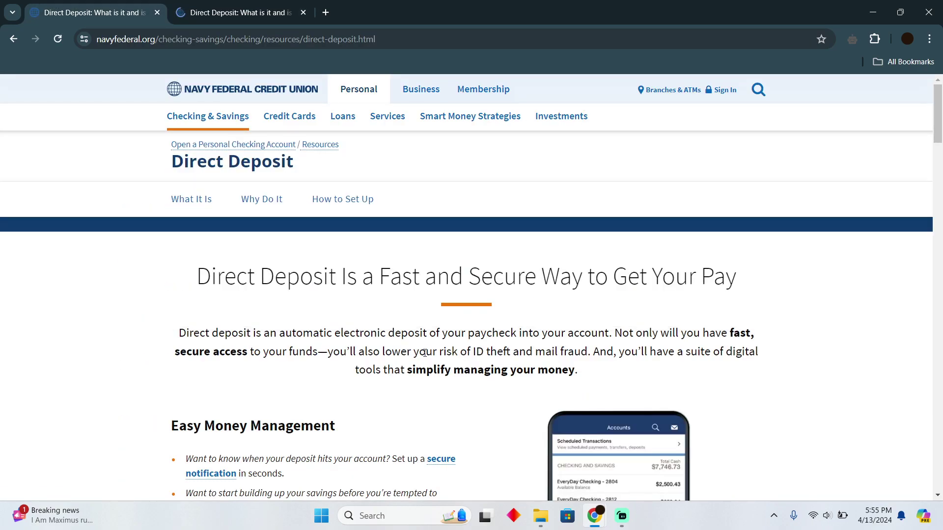
scroll(522, 329, down, 3)
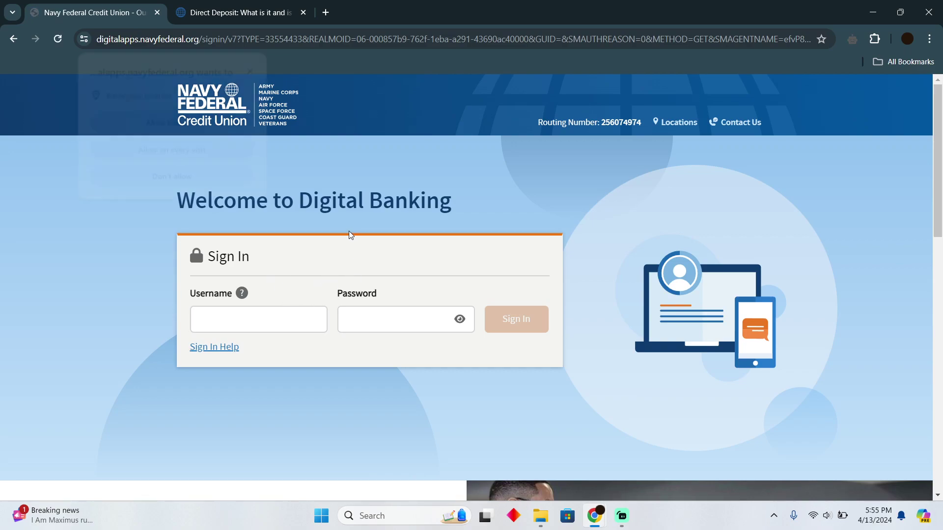
- Close the location permission popup over the Welcome to Digital Banking page
click(254, 70)
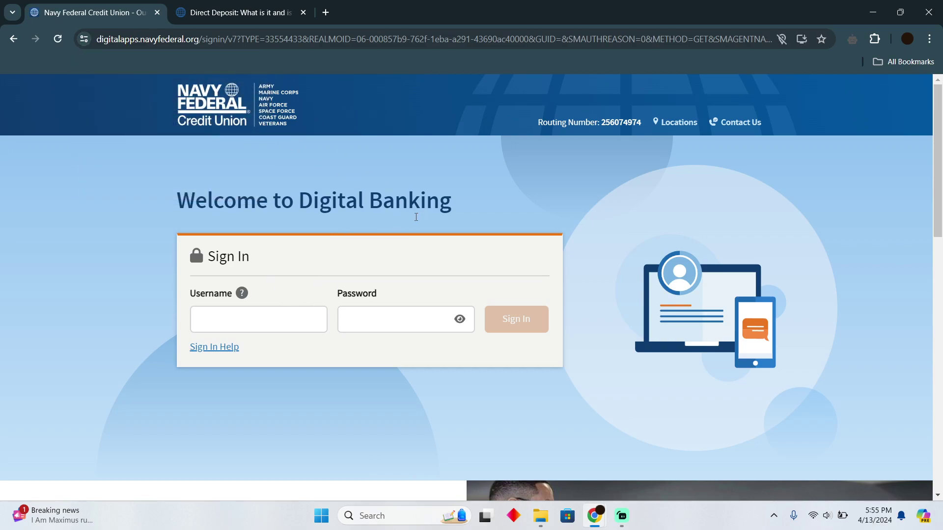